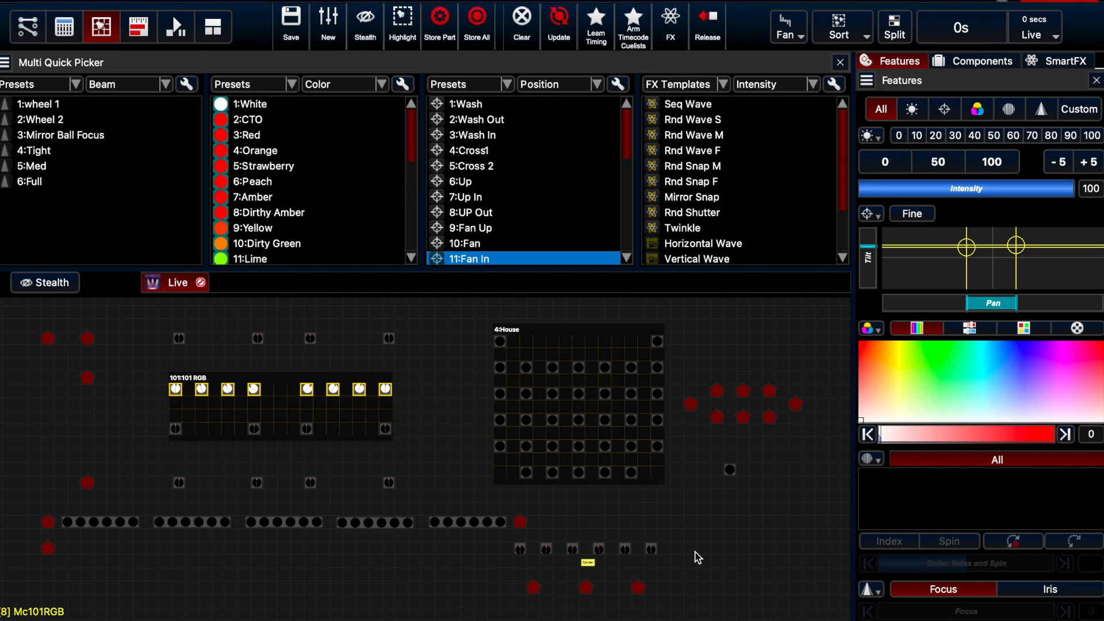
# Limit the SmartFX list to selected fixtures and create an Intensity wave effect for the selected fixtures
pyautogui.click(1067, 61)
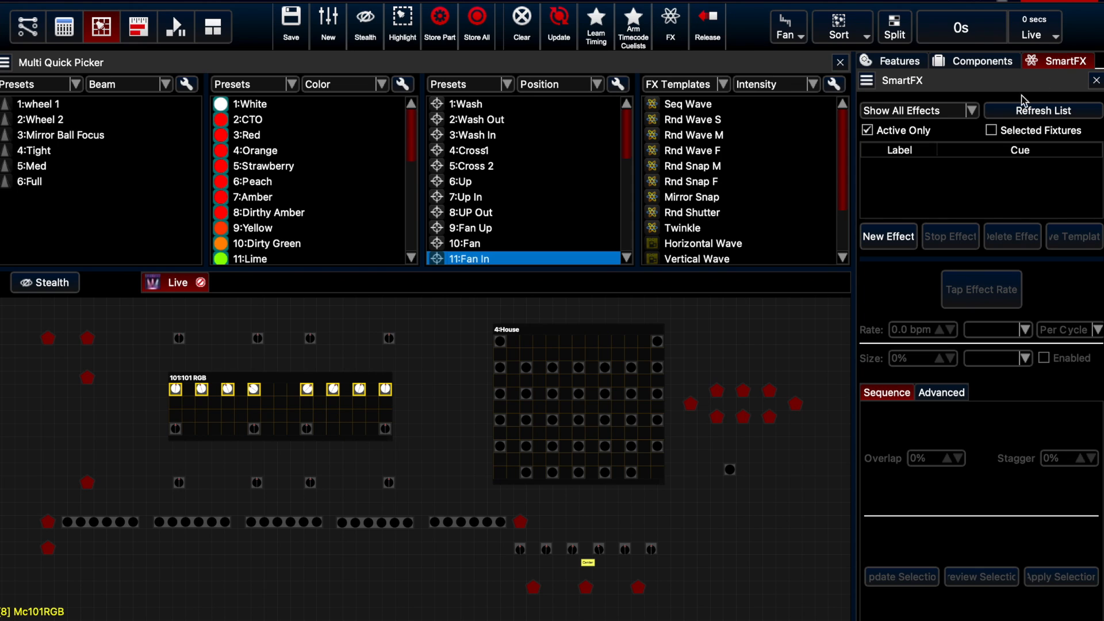
pyautogui.click(991, 131)
pyautogui.click(885, 237)
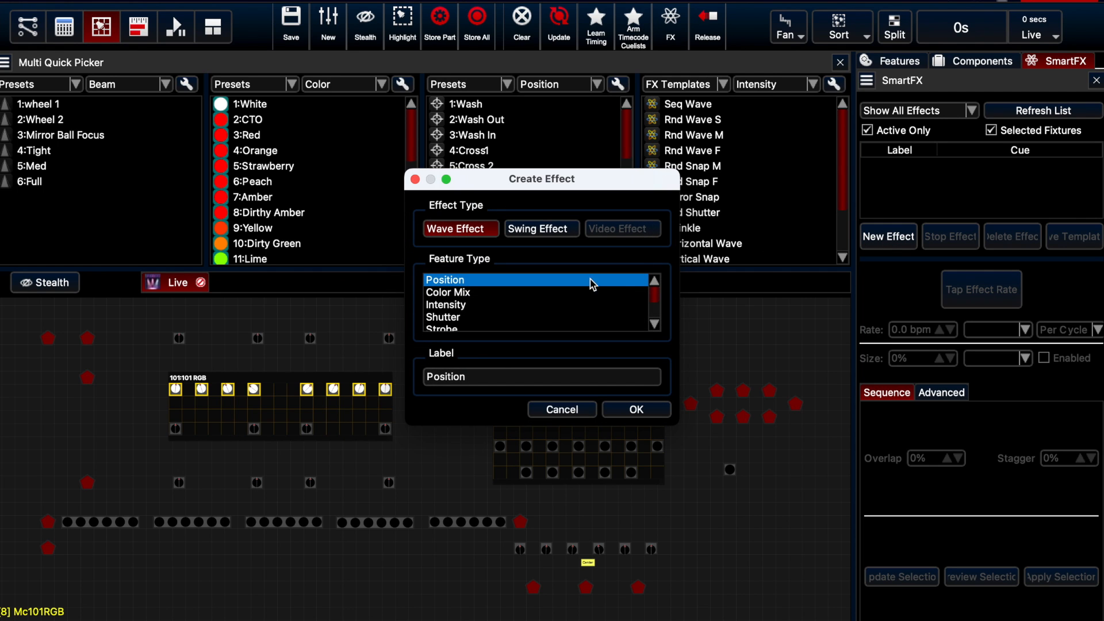
pyautogui.click(446, 308)
pyautogui.click(639, 410)
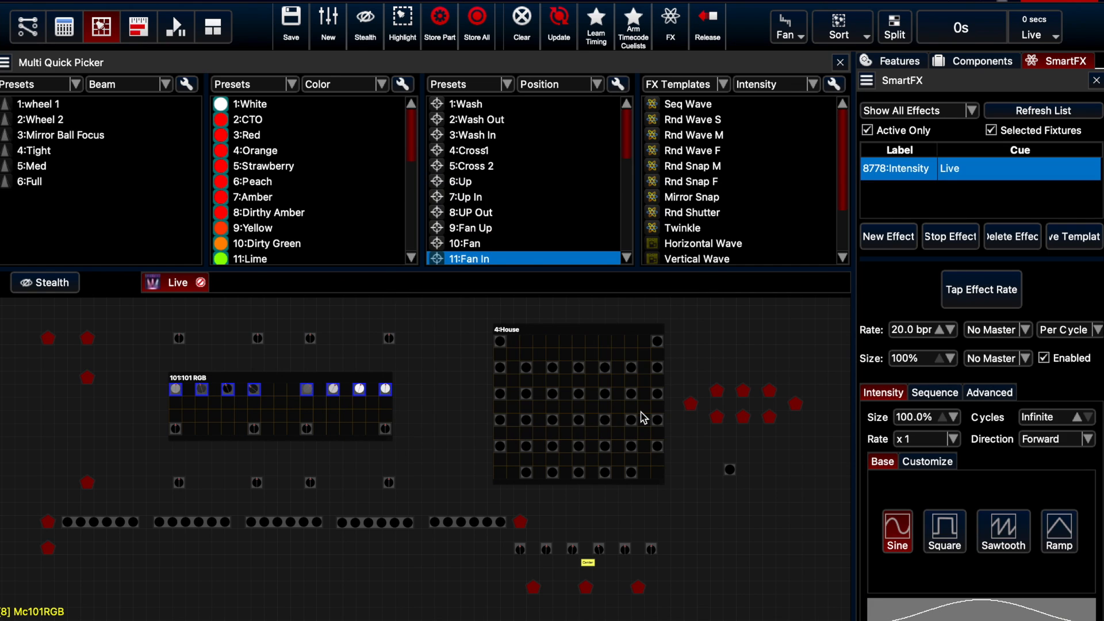
# Set the intensity effect's overall rate to 120 bpm and its intensity rate multiplier to 1/6
pyautogui.click(907, 329)
pyautogui.write('120')
pyautogui.press('Return')
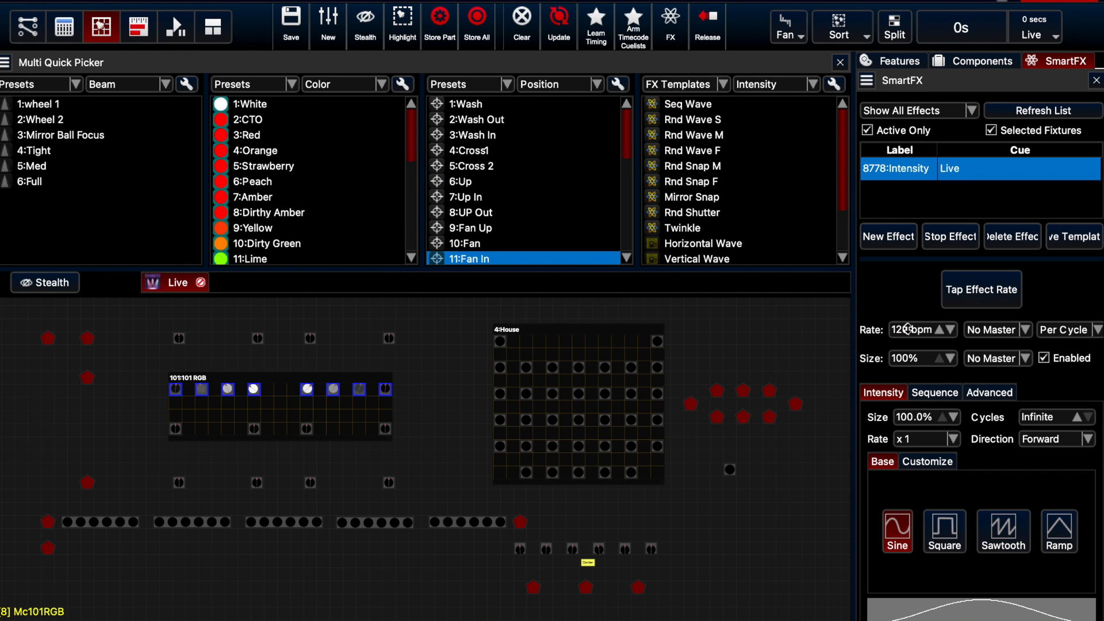
pyautogui.click(908, 329)
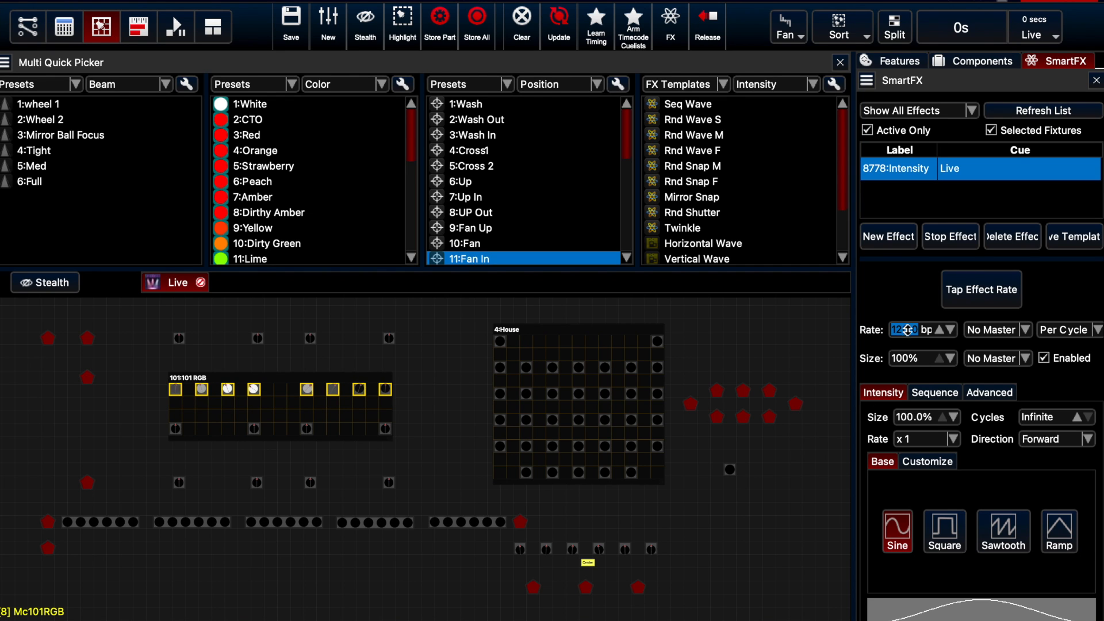
pyautogui.click(954, 439)
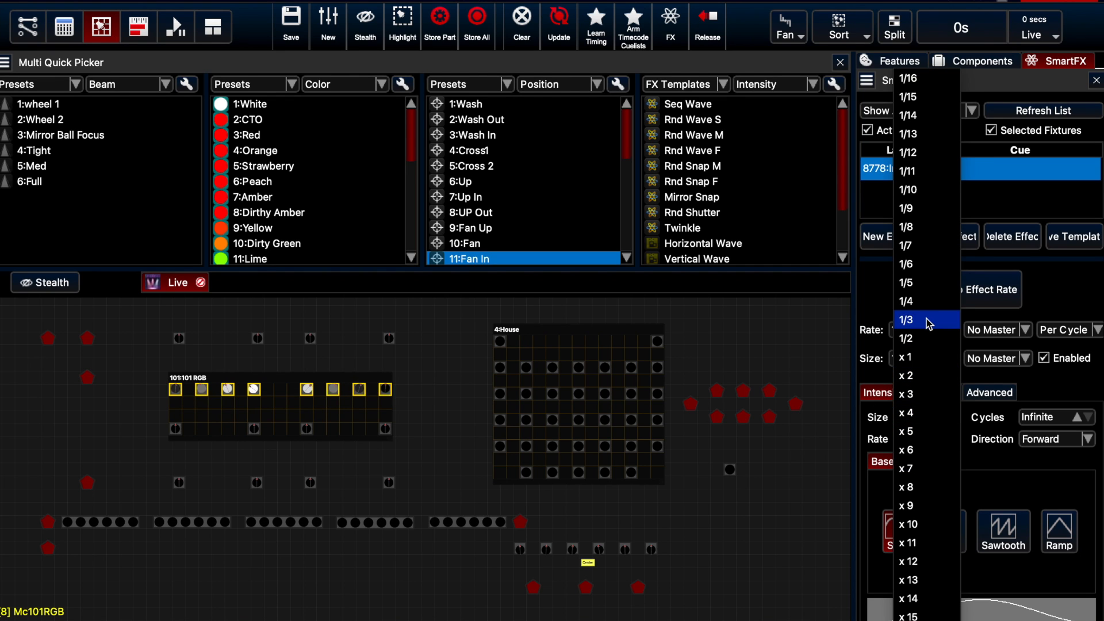
pyautogui.click(922, 275)
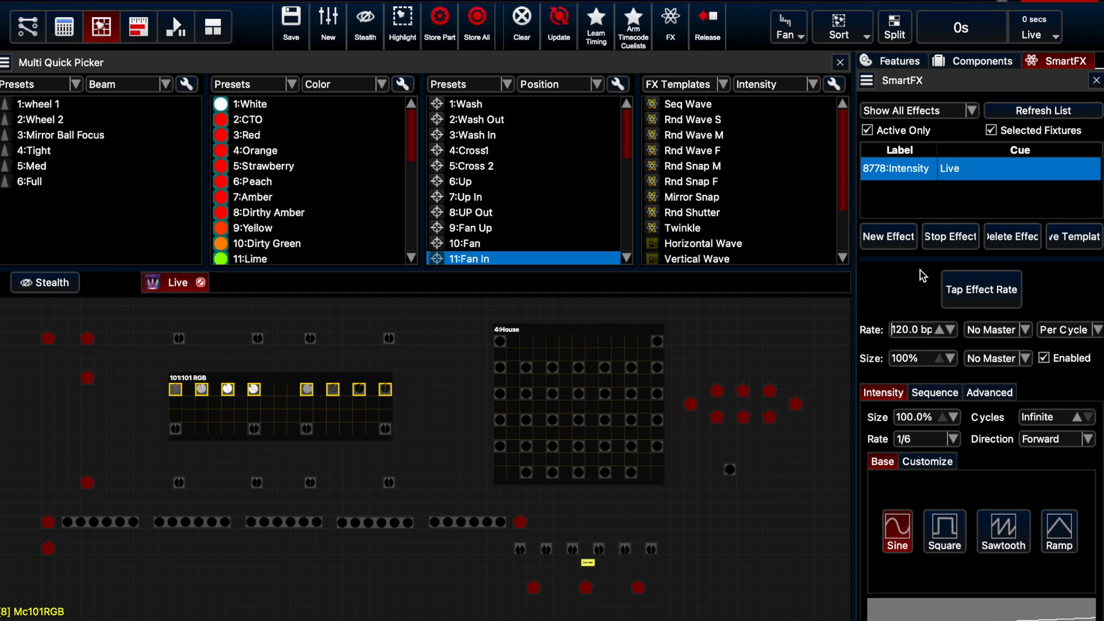
pyautogui.moveTo(953, 417); pyautogui.dragTo(927, 417)
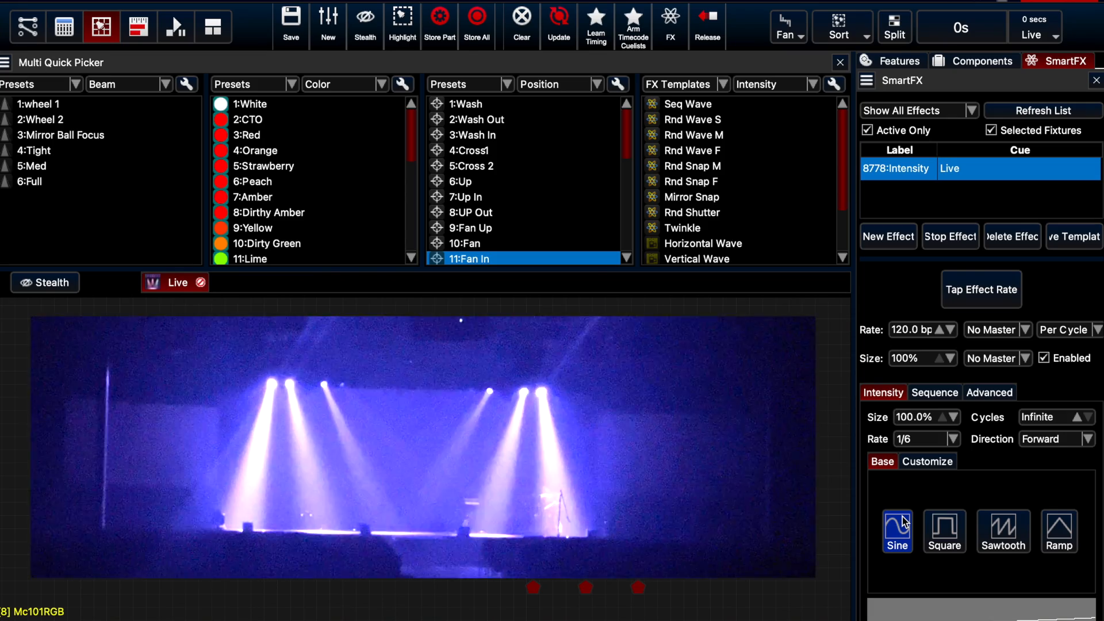
# Try the Square, Sawtooth and Ramp base waveforms on the intensity effect and return to Sine
pyautogui.click(949, 528)
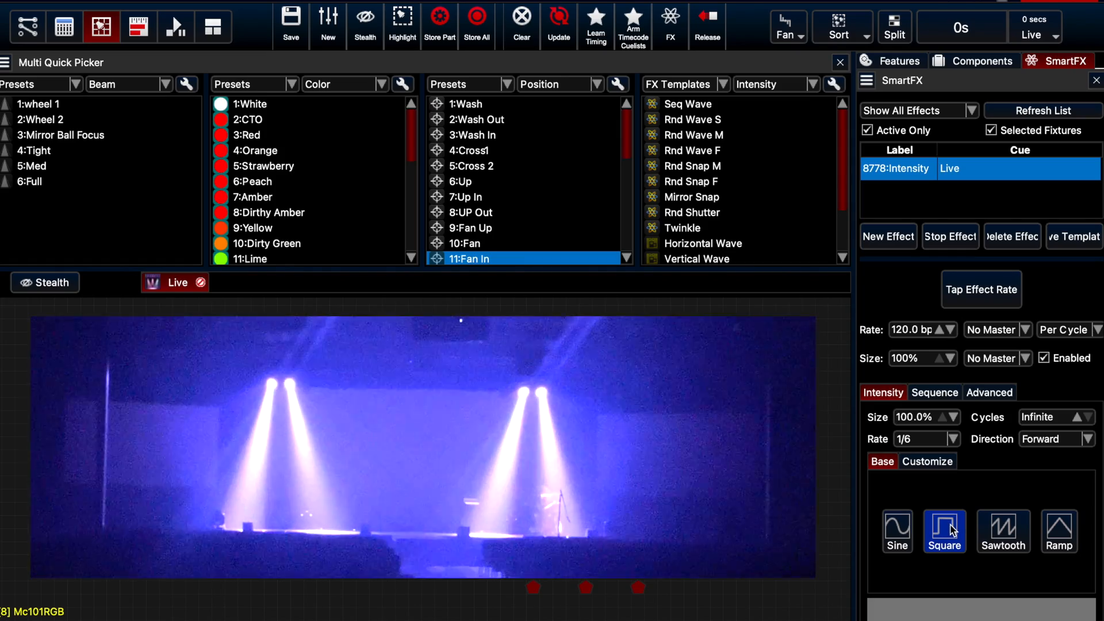
pyautogui.click(989, 531)
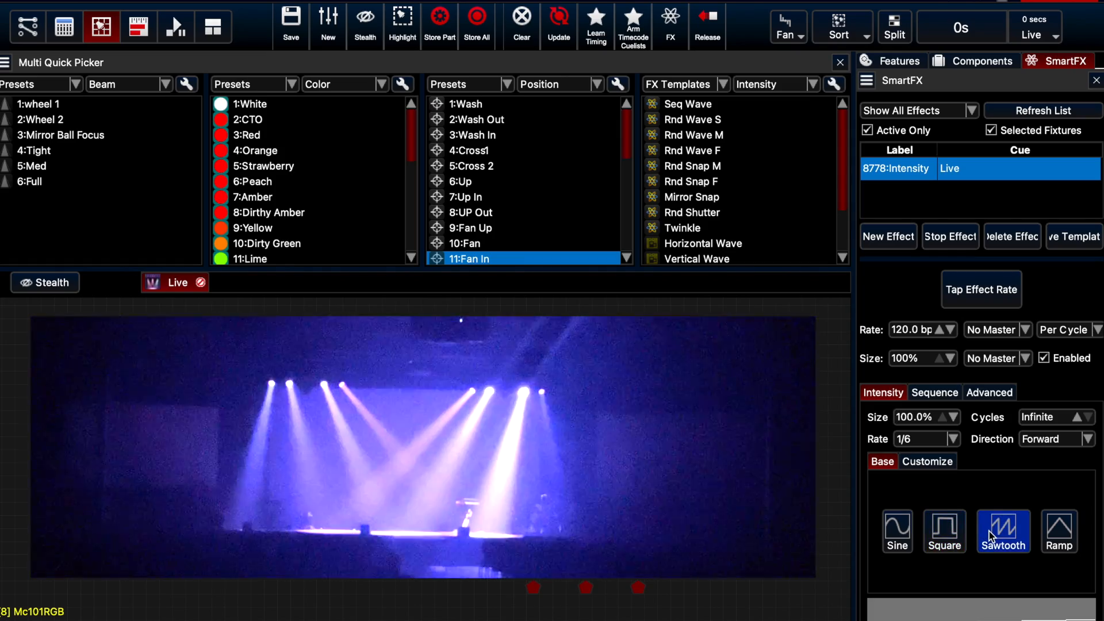
pyautogui.click(1050, 539)
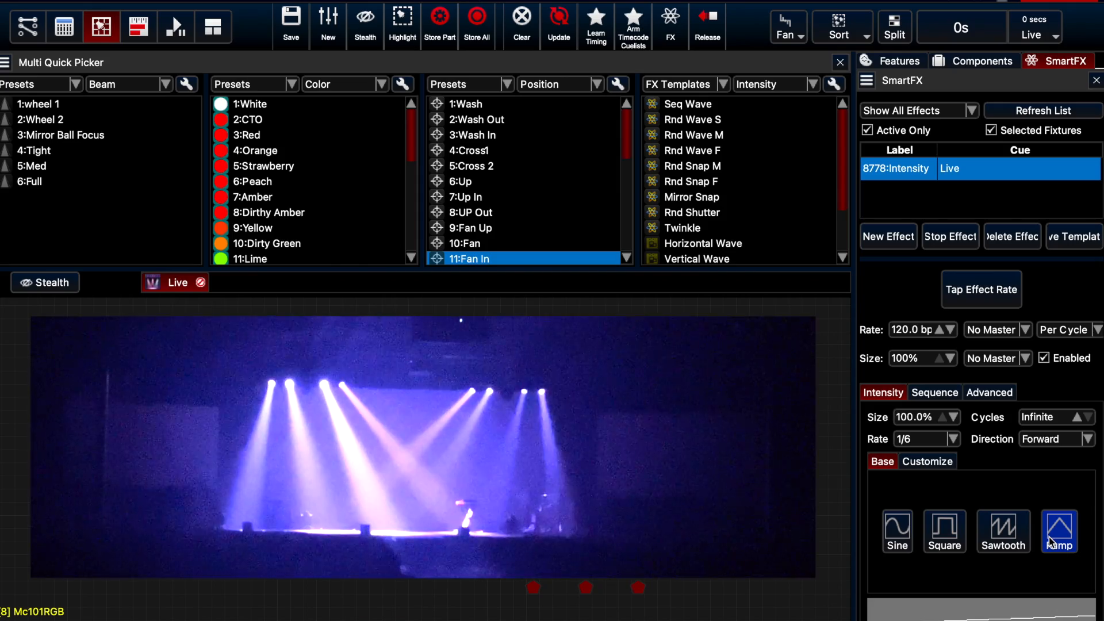
pyautogui.click(897, 530)
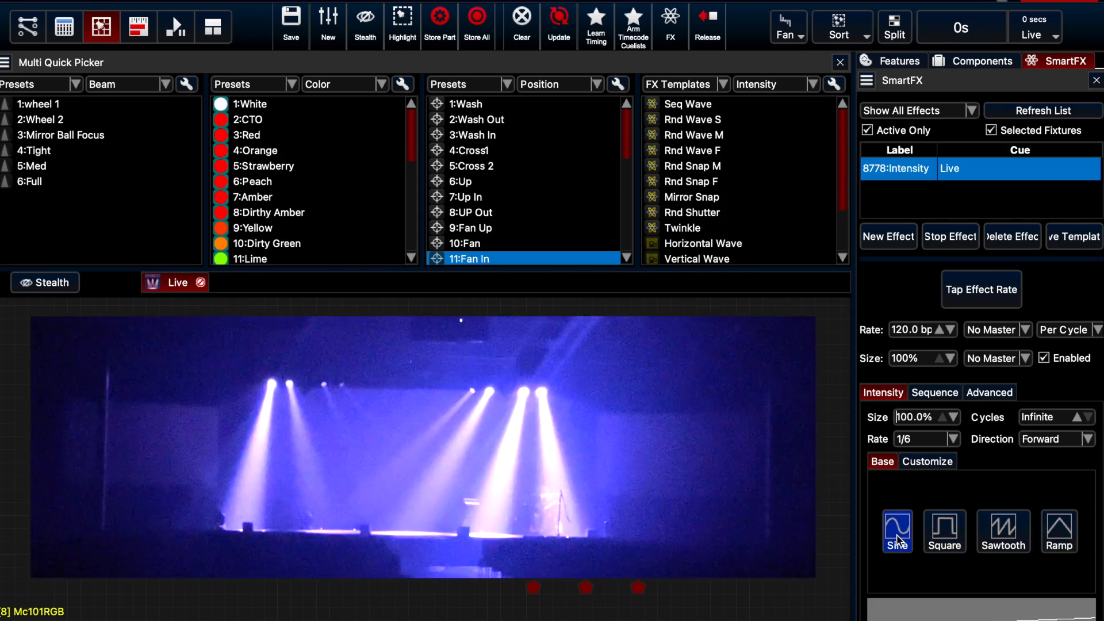
# Try a 0% stagger in the intensity effect's sequence settings and restore it to 100%
pyautogui.click(935, 394)
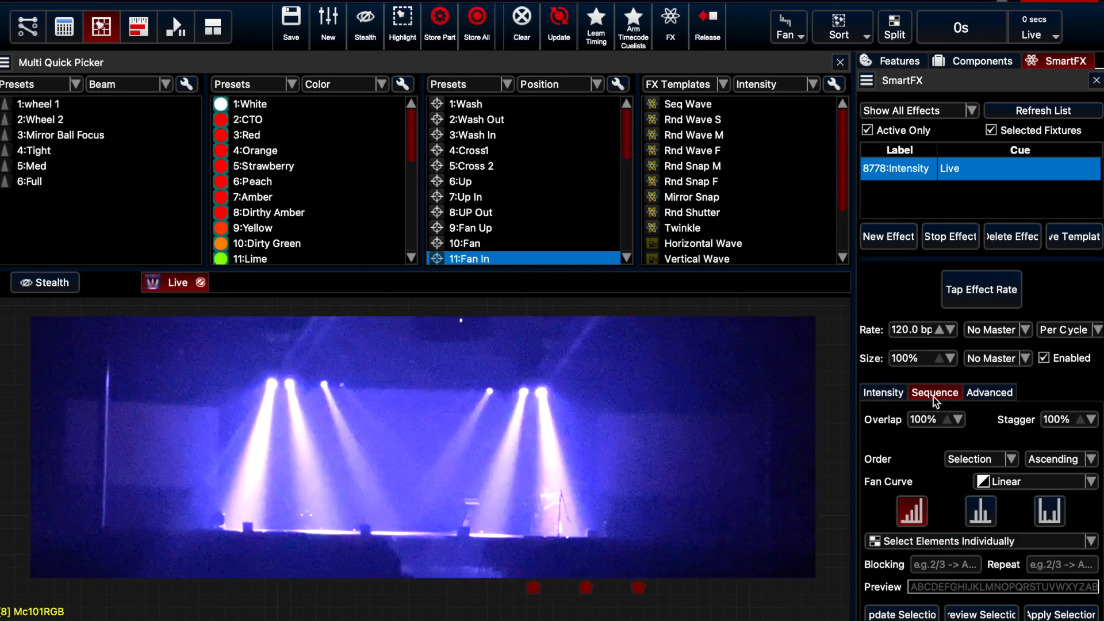
pyautogui.click(1056, 420)
pyautogui.write('0')
pyautogui.press('Return')
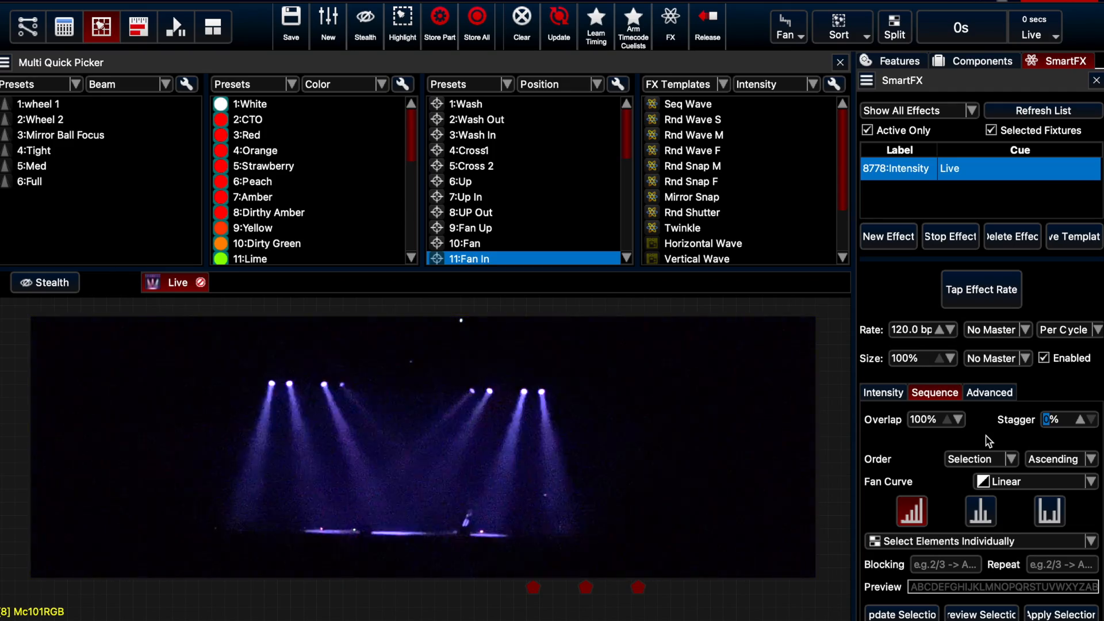
pyautogui.write('100')
pyautogui.press('Return')
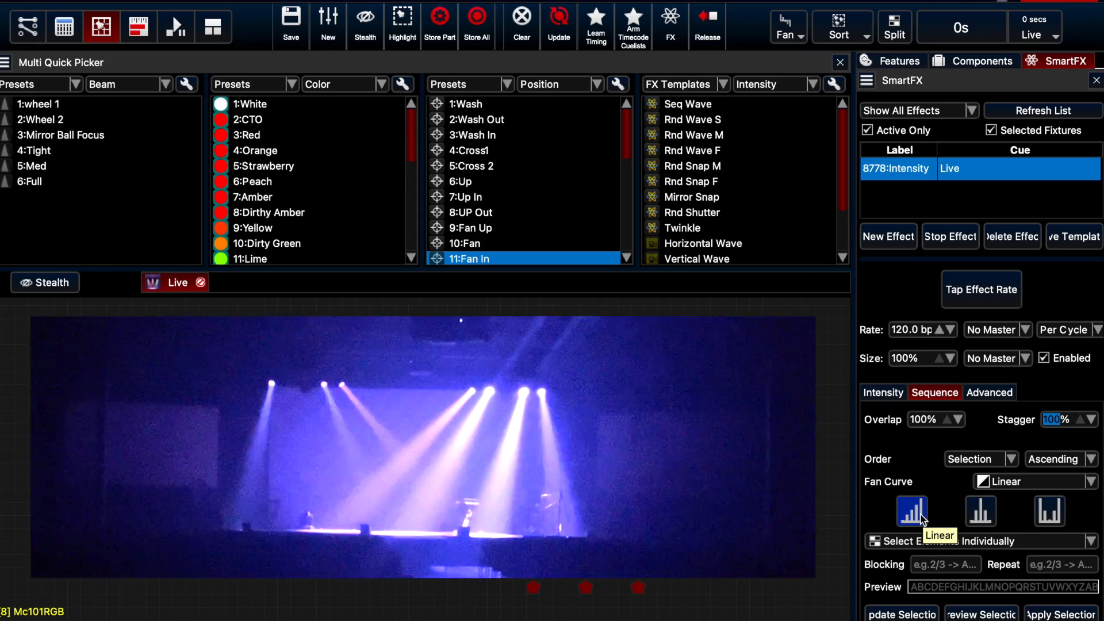
# Try the From Ends and From Center sequence distributions on the intensity effect and return to Linear
pyautogui.click(921, 518)
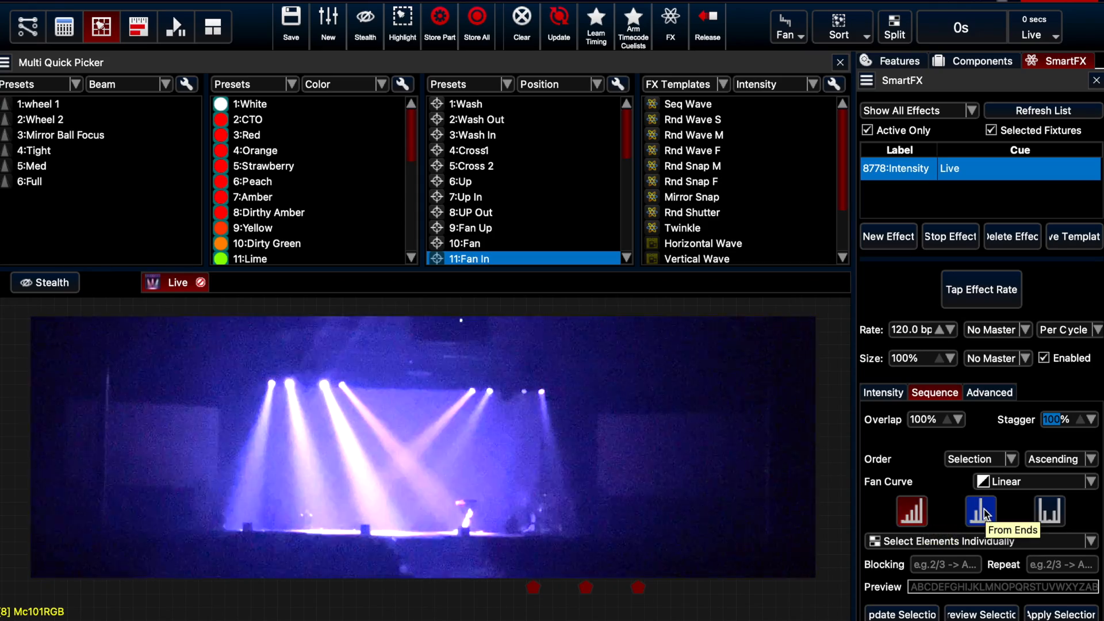
pyautogui.click(986, 513)
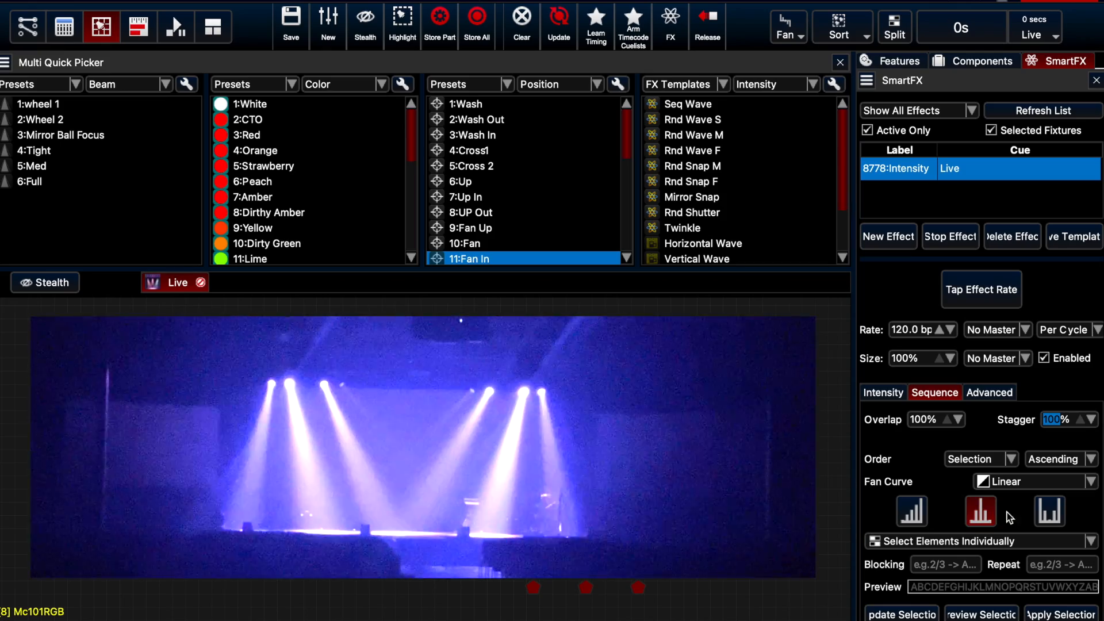
pyautogui.click(1055, 516)
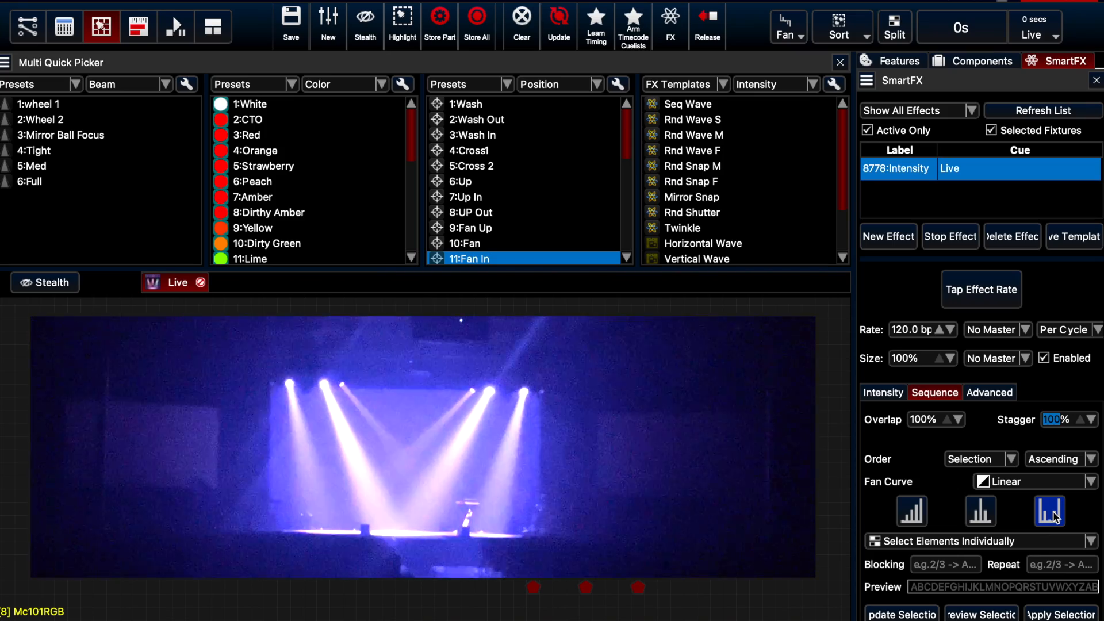
pyautogui.click(919, 517)
# Set the intensity effect's sequence blocking to 2 and repeat to 2, and stop the effect
pyautogui.click(922, 564)
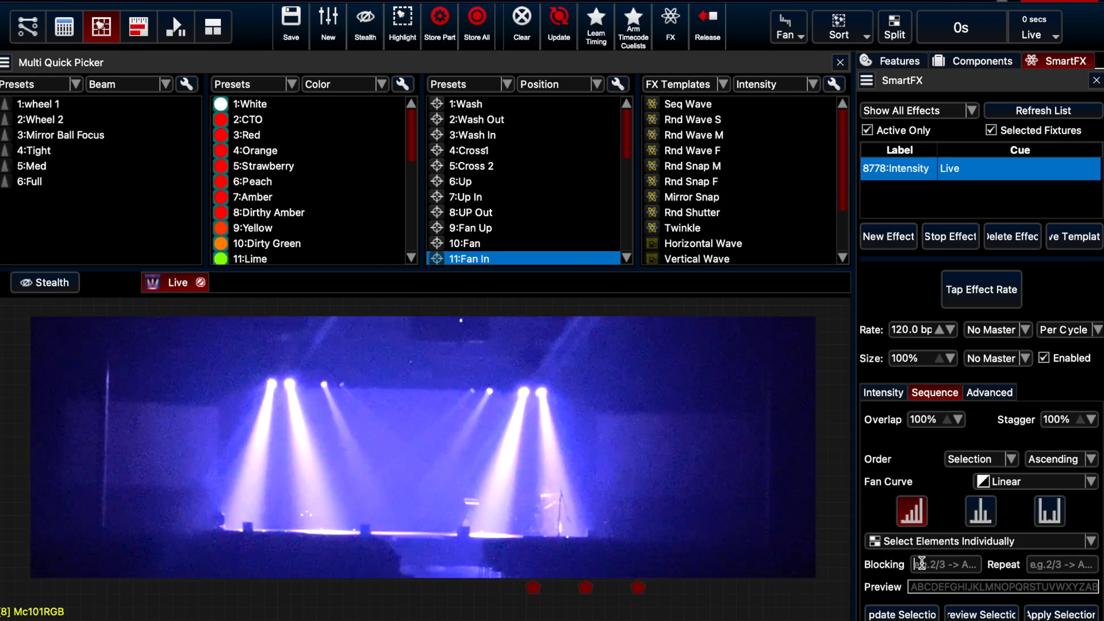
pyautogui.write('2')
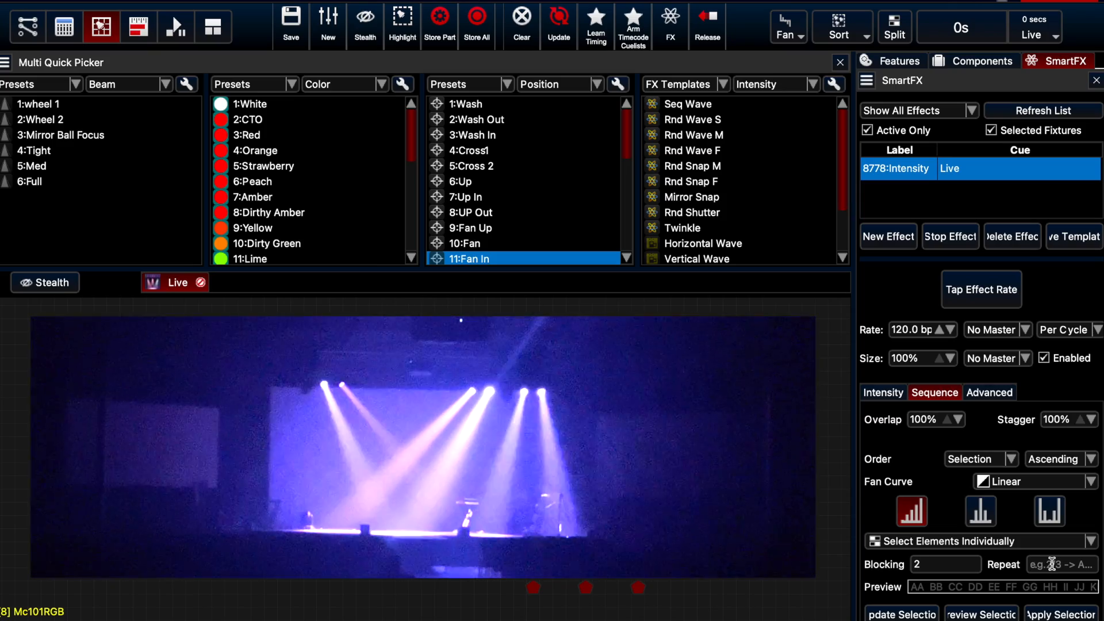
pyautogui.click(1052, 565)
pyautogui.write('2')
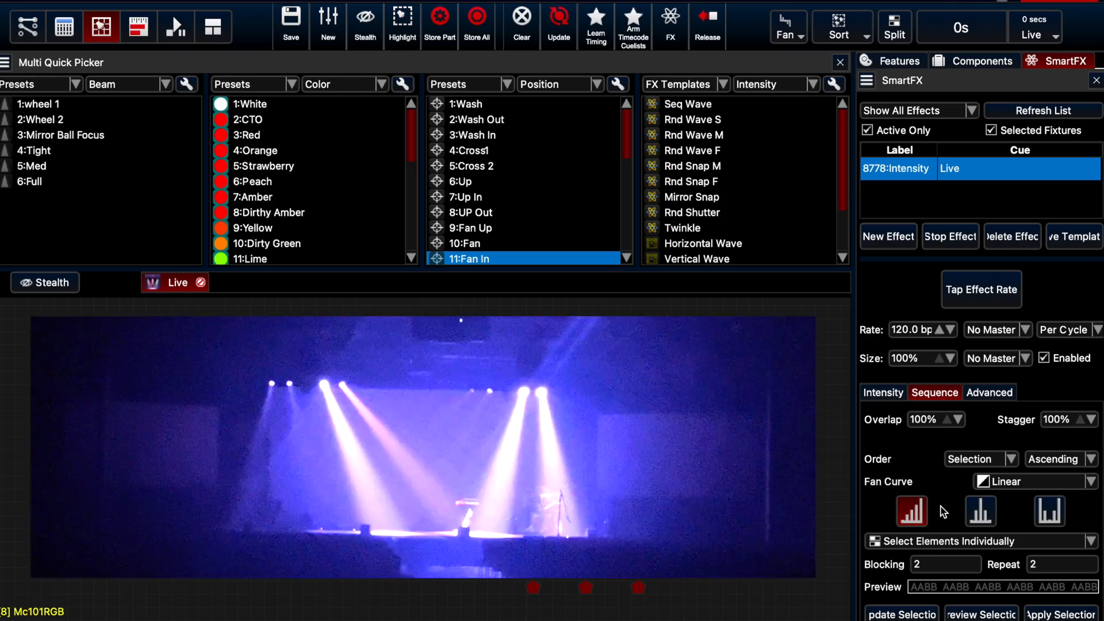
pyautogui.click(941, 239)
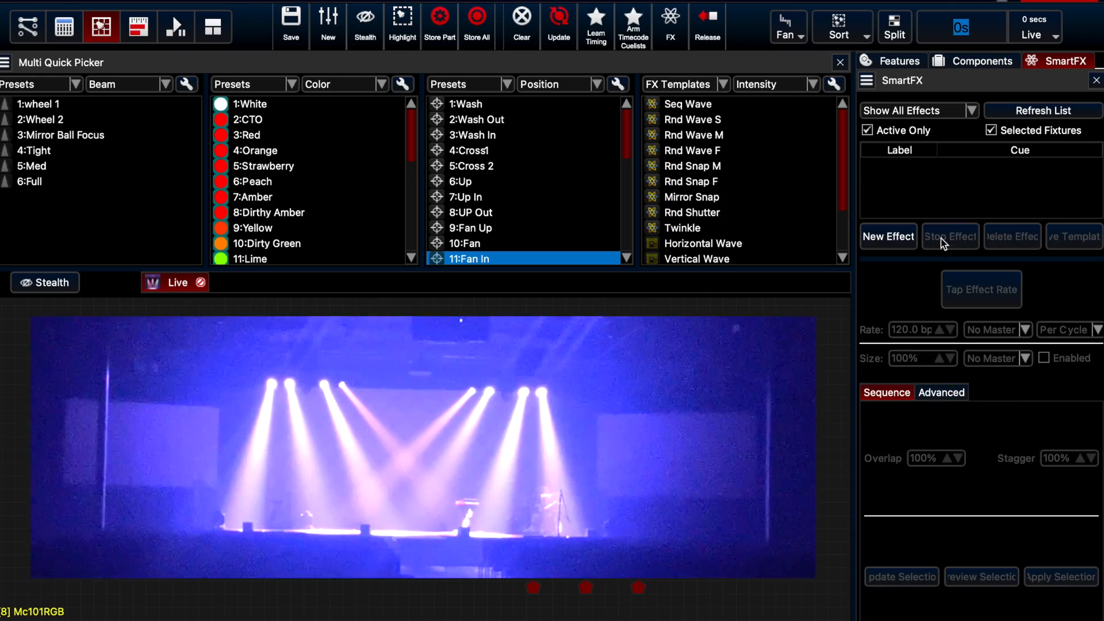
# Create a Position wave effect for the selected fixtures and set its position rate multiplier to 1/4
pyautogui.click(899, 232)
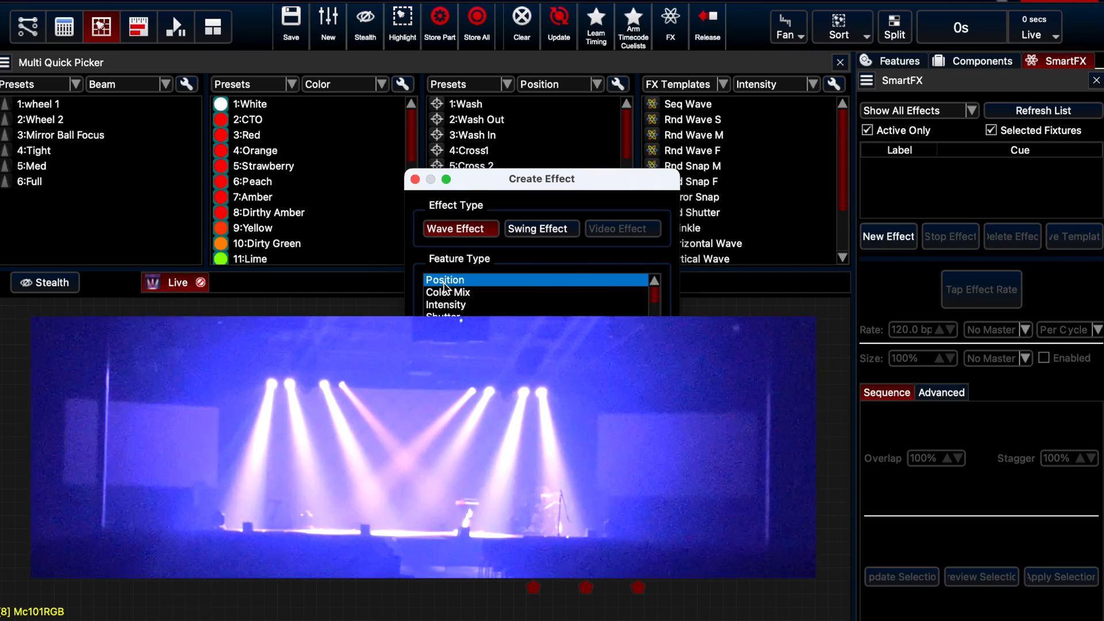
pyautogui.click(621, 428)
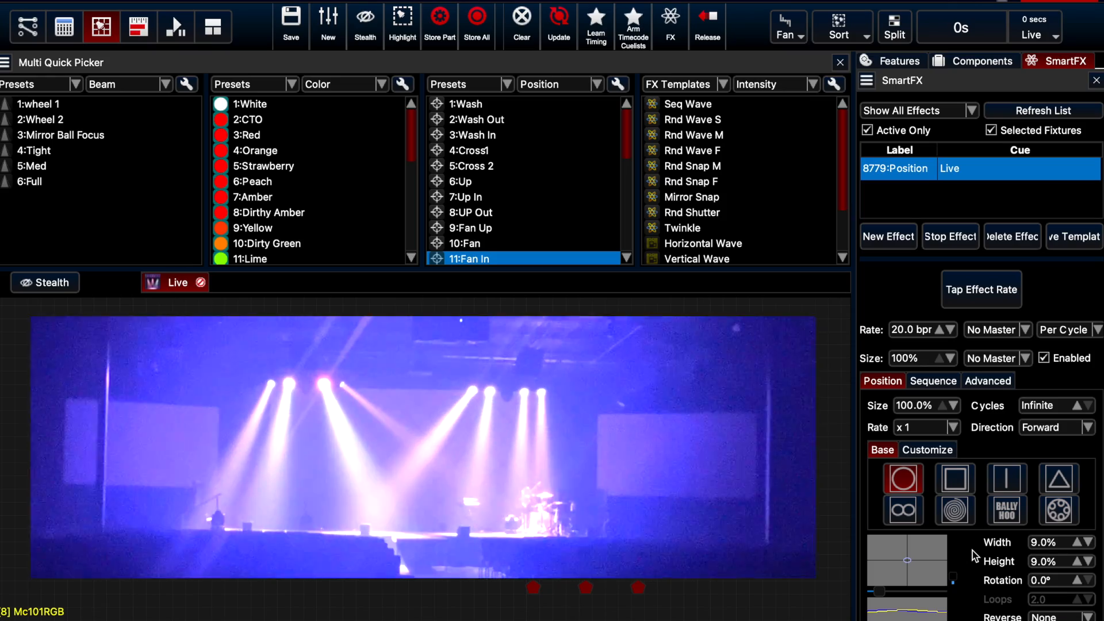
pyautogui.click(946, 430)
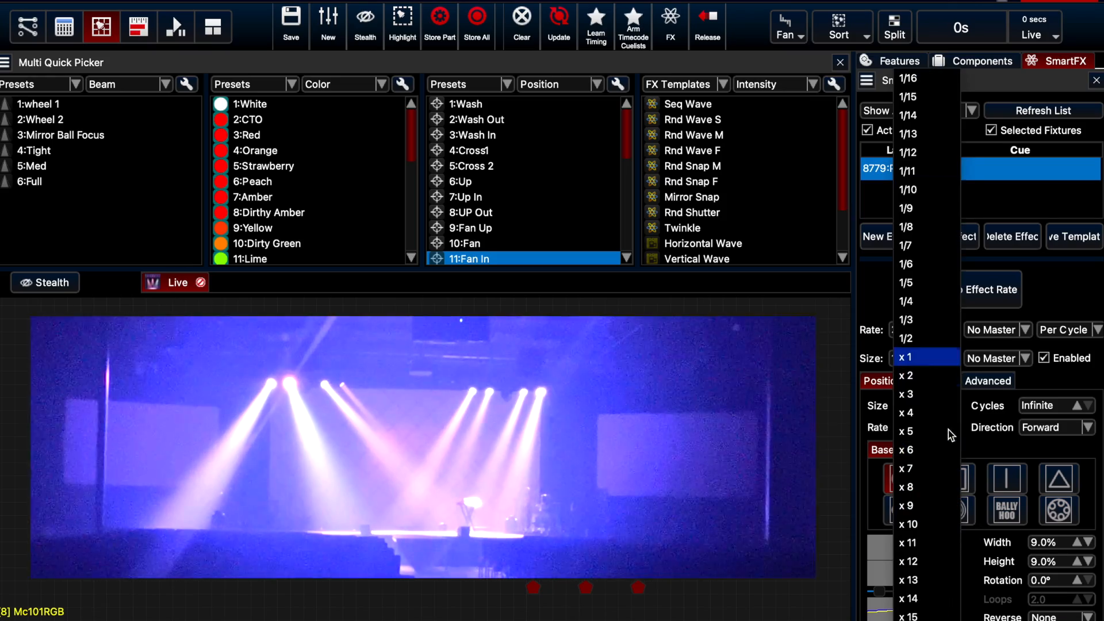
pyautogui.click(924, 298)
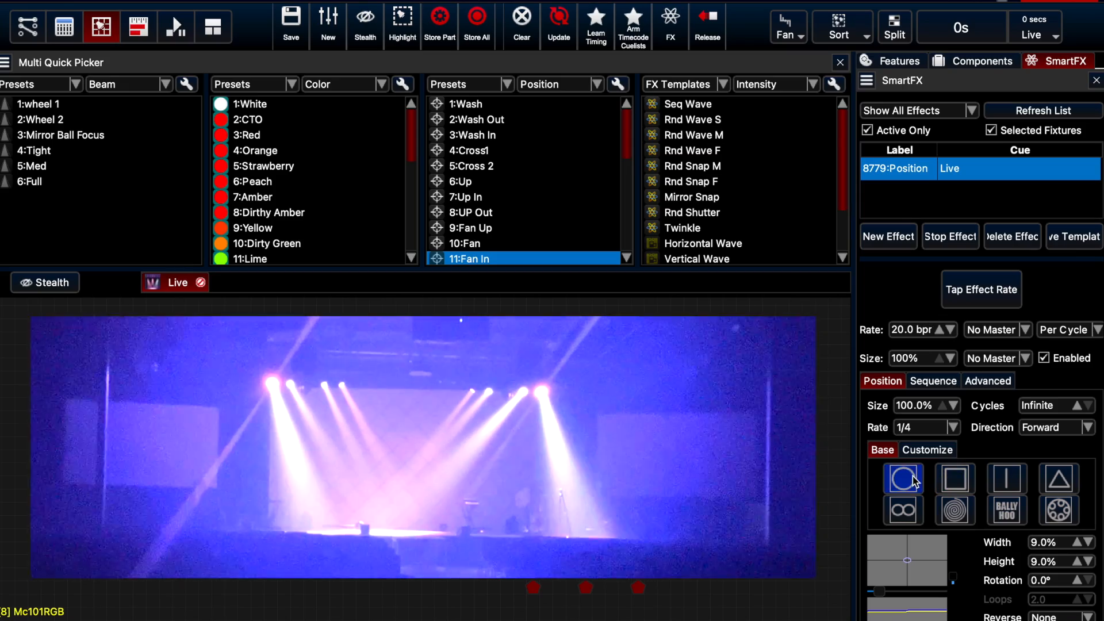
# Try the square, vertical line, triangle and figure-eight base shapes on the position effect and return to the circle
pyautogui.click(954, 486)
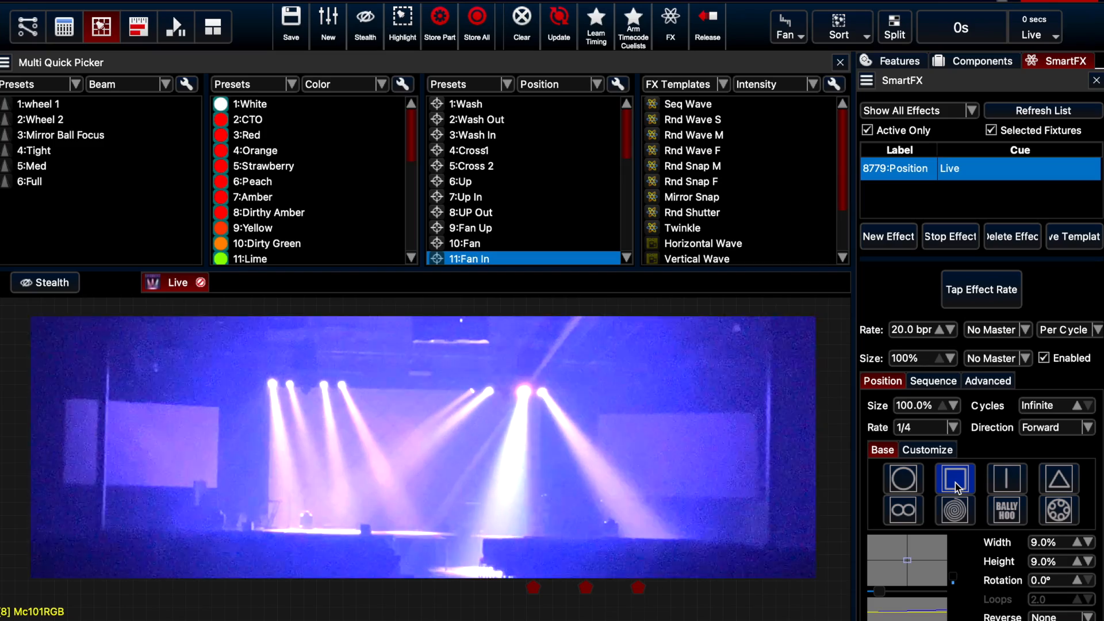
pyautogui.click(1007, 482)
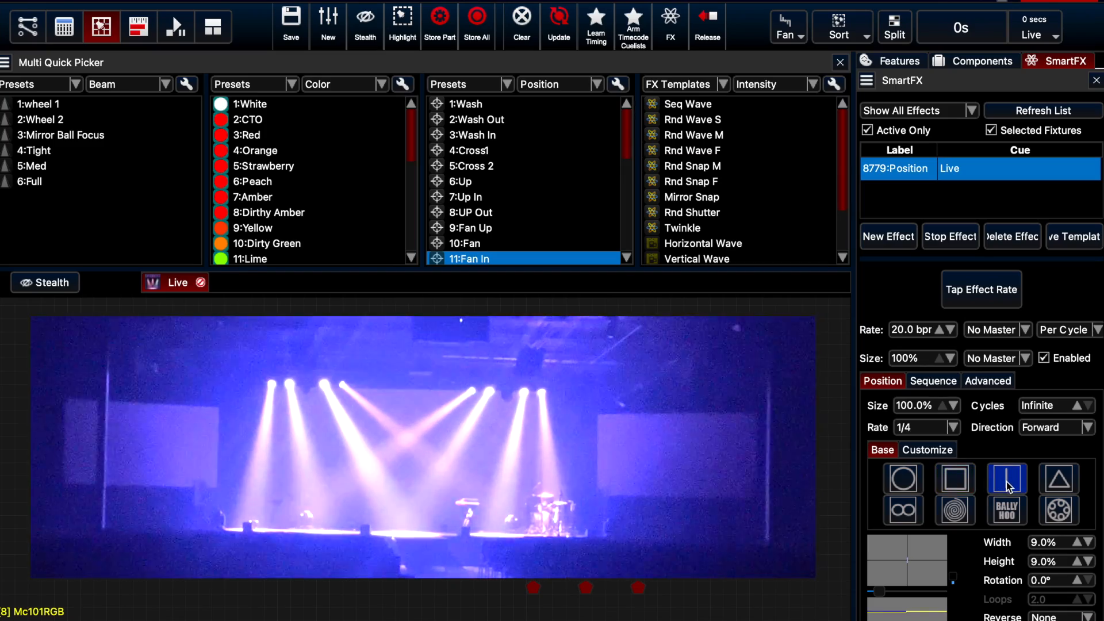
pyautogui.click(1056, 487)
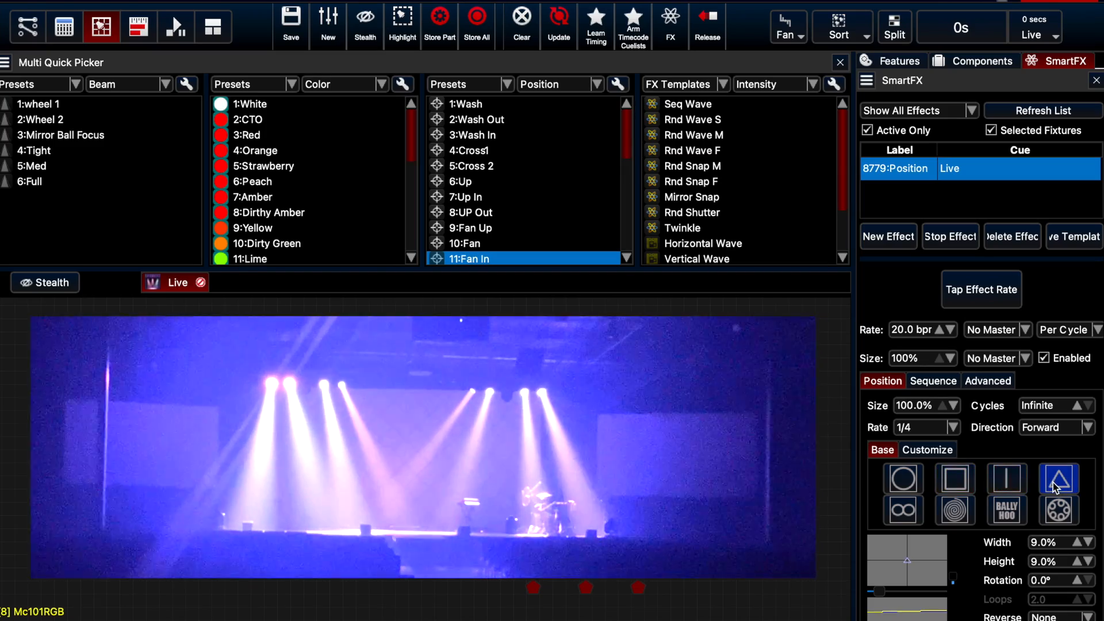
pyautogui.click(908, 512)
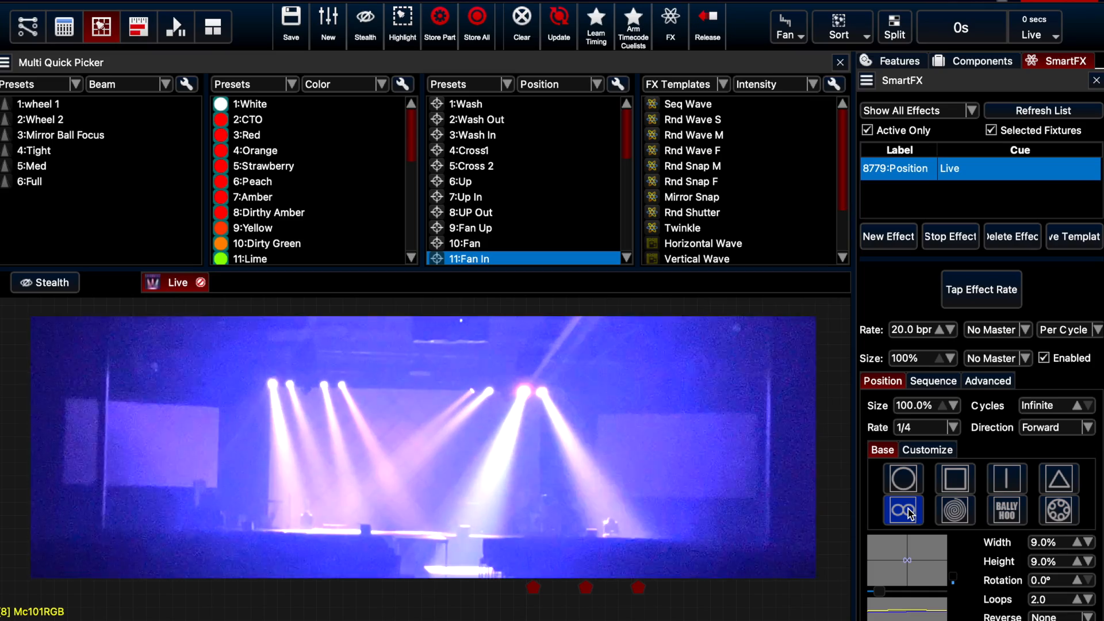
pyautogui.click(907, 483)
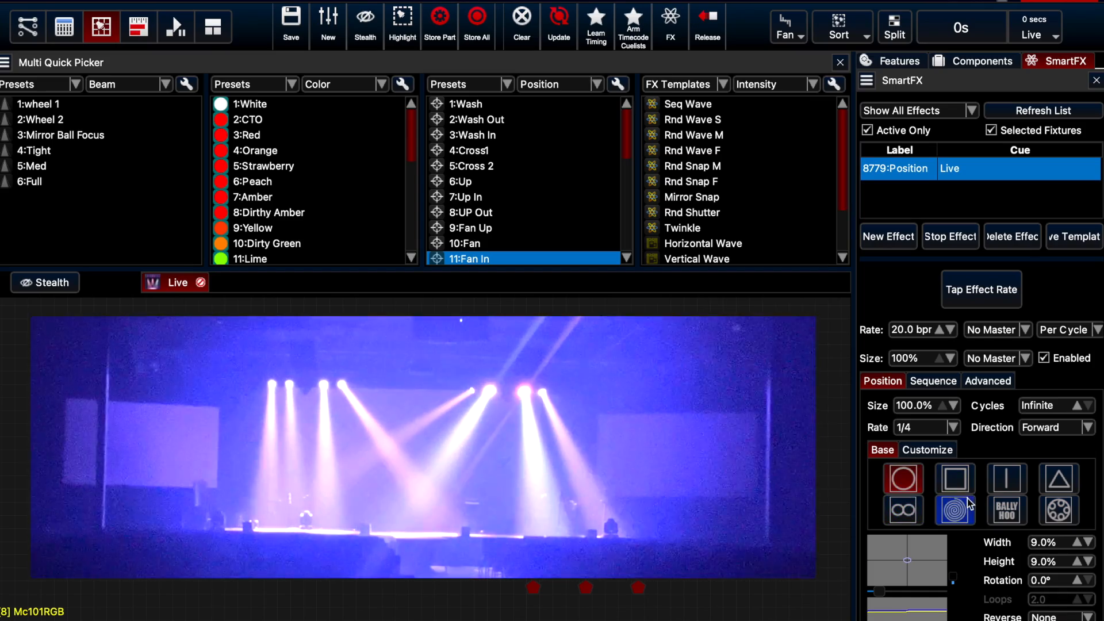
# Set the position circle's width to 10% and height to 12%, and set Reverse to All
pyautogui.scroll(1, 1051, 538)
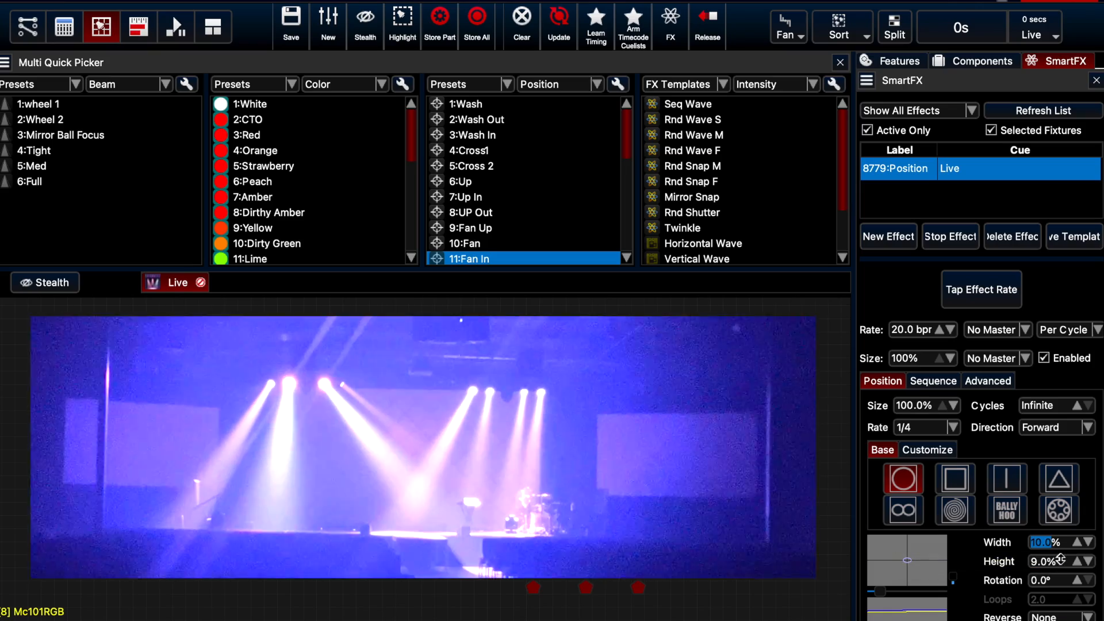
pyautogui.scroll(3, 1059, 561)
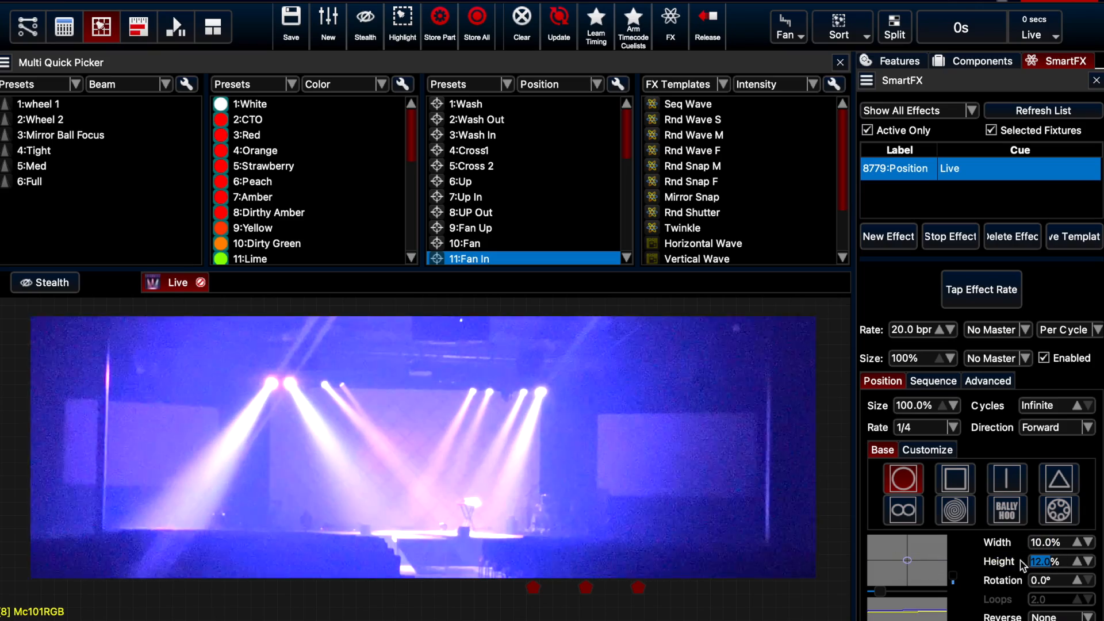
pyautogui.click(1059, 617)
pyautogui.click(1059, 620)
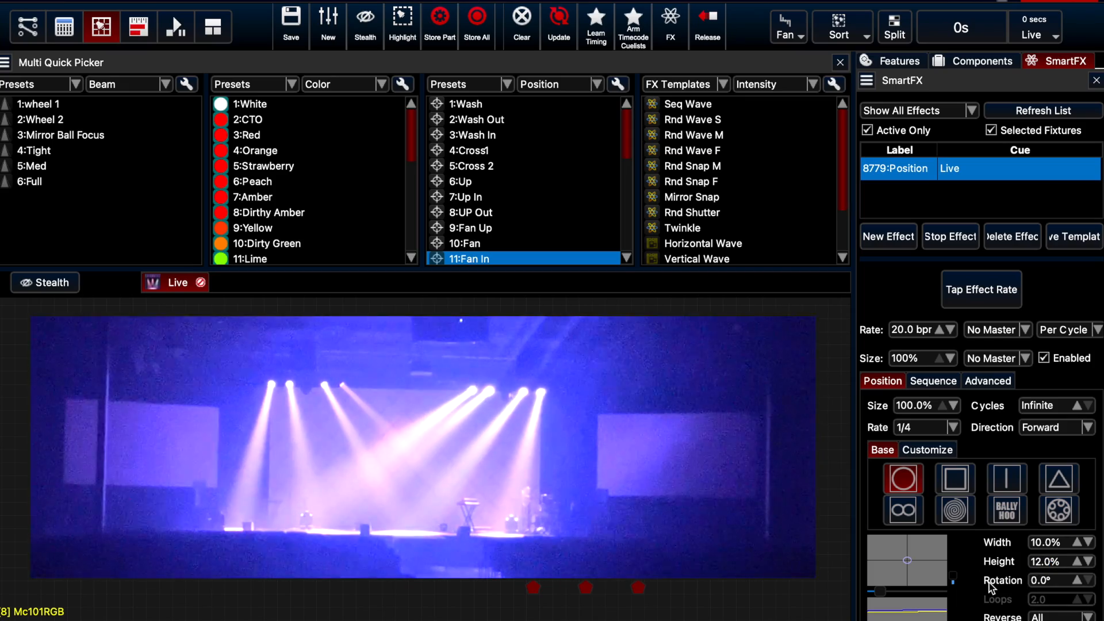
# Raise the Position feature's waveform offset to +81.0 in the effect's advanced settings, and stop the effect
pyautogui.click(918, 384)
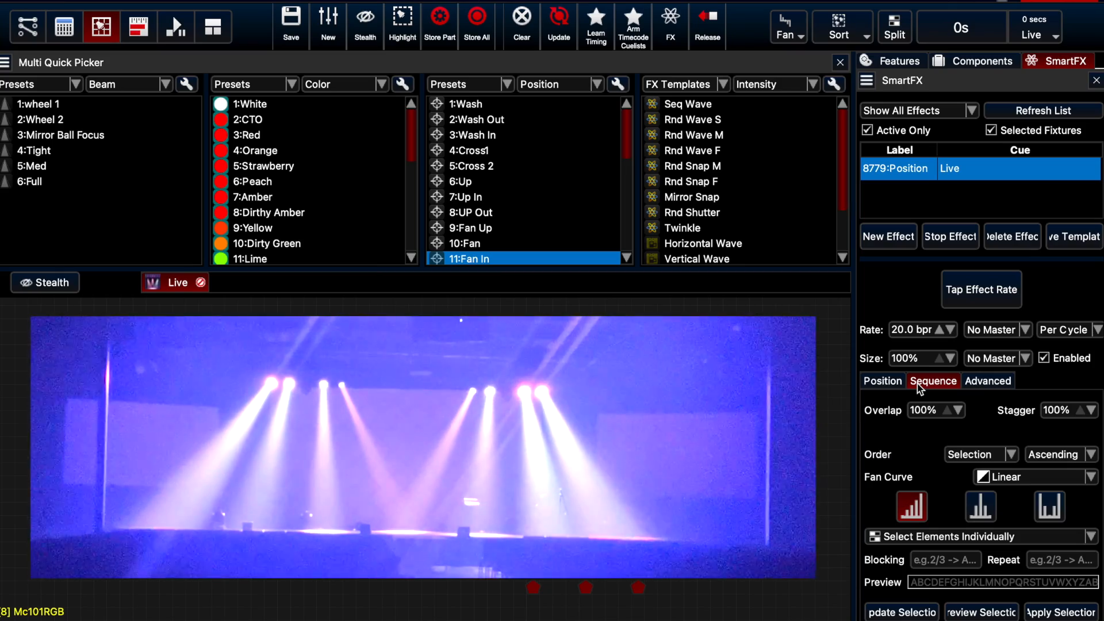
pyautogui.click(985, 383)
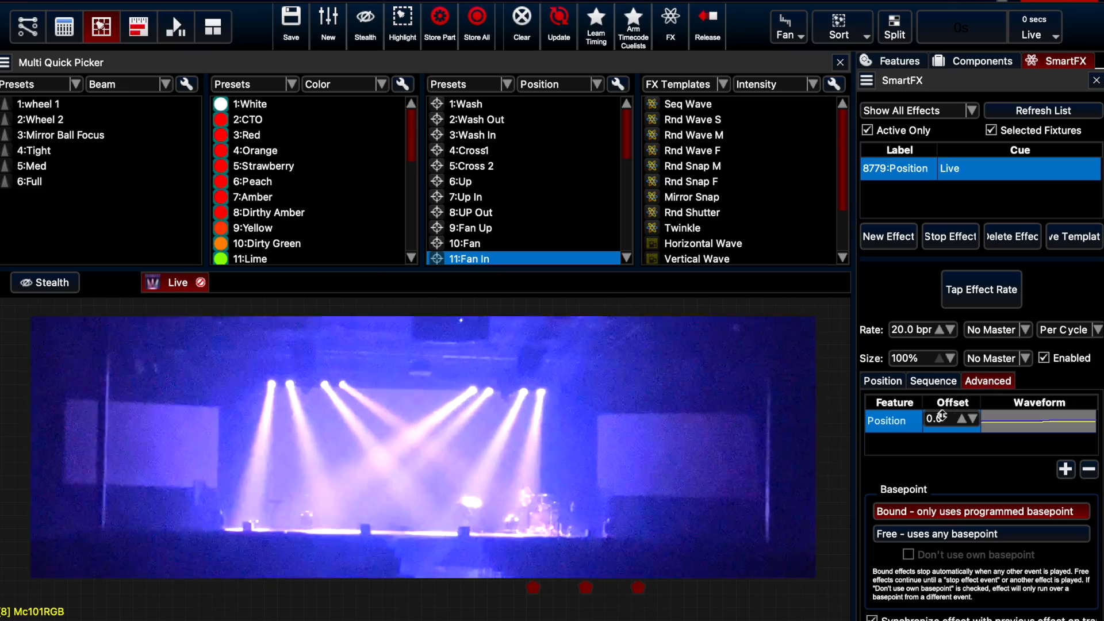
pyautogui.moveTo(940, 417); pyautogui.dragTo(986, 419)
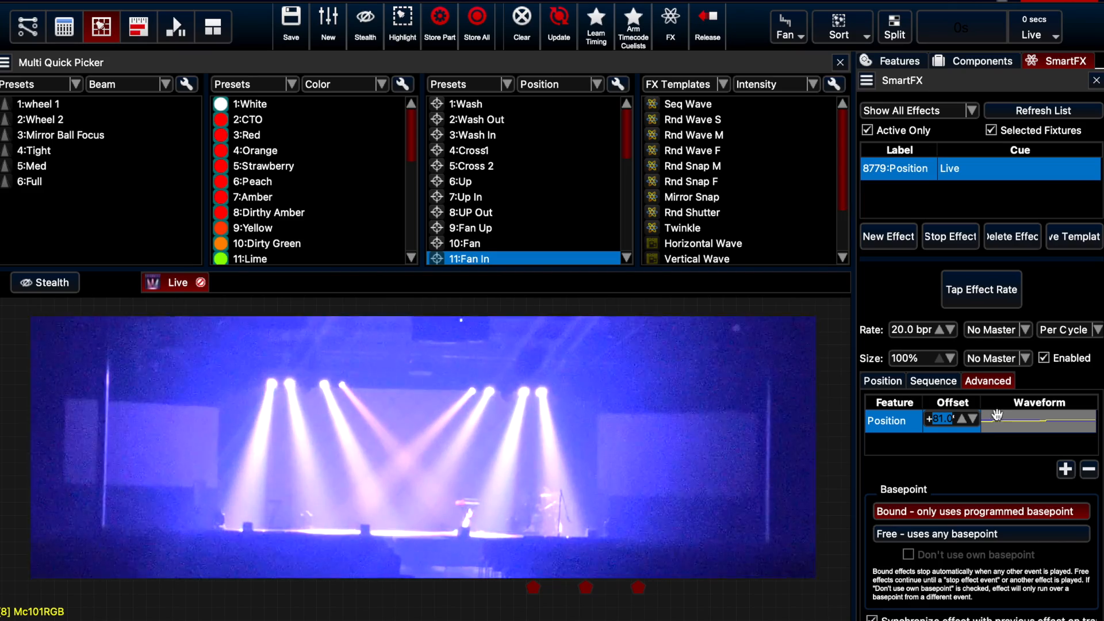
pyautogui.click(969, 239)
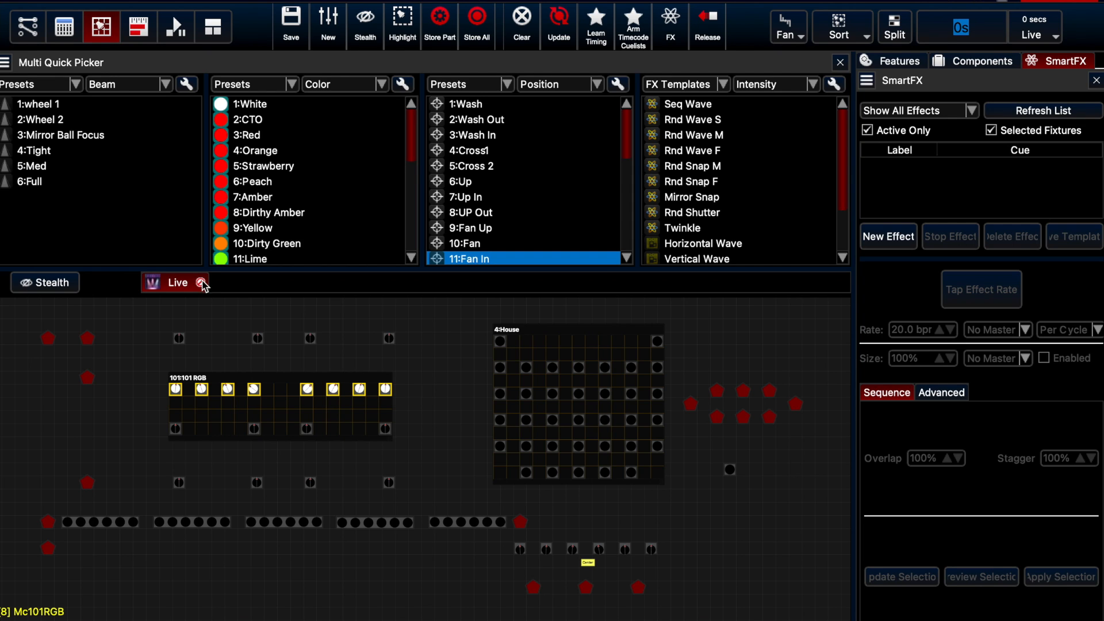
# Show the Live cue's timeline with intensity expanded per fixture, and shorten the intensity events of fixtures 211 and 203 to 0 s
pyautogui.click(145, 39)
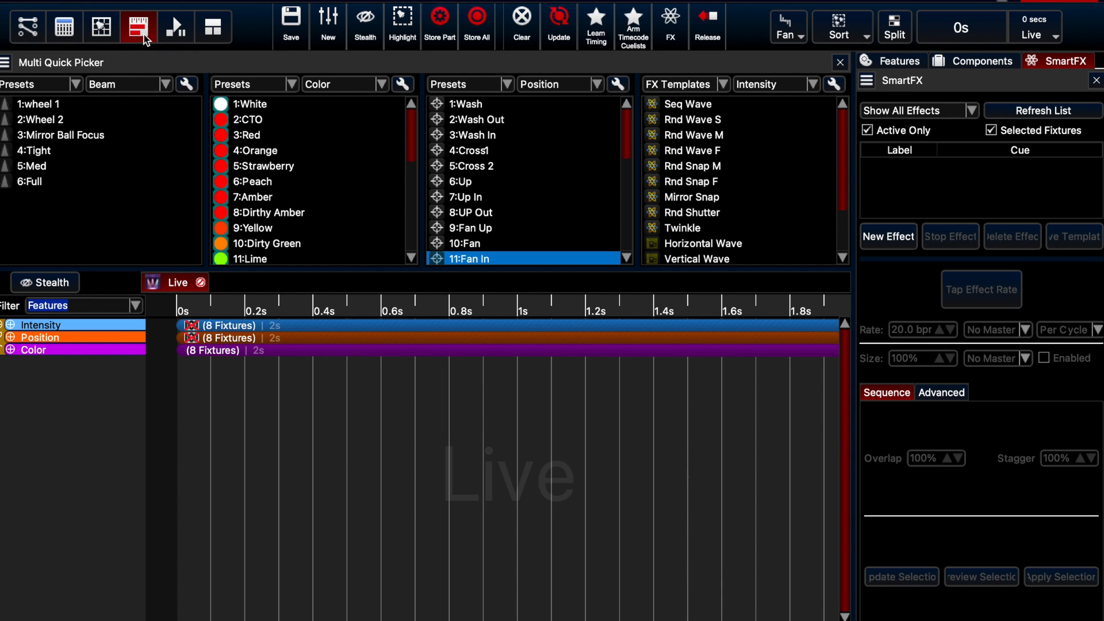
pyautogui.click(11, 326)
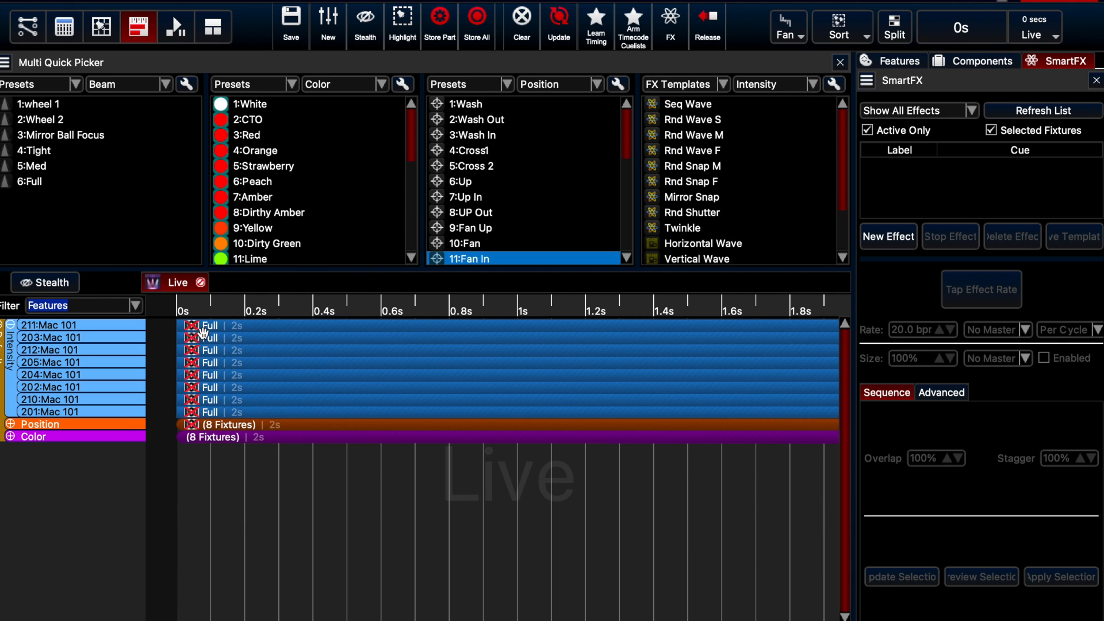
pyautogui.moveTo(223, 327)
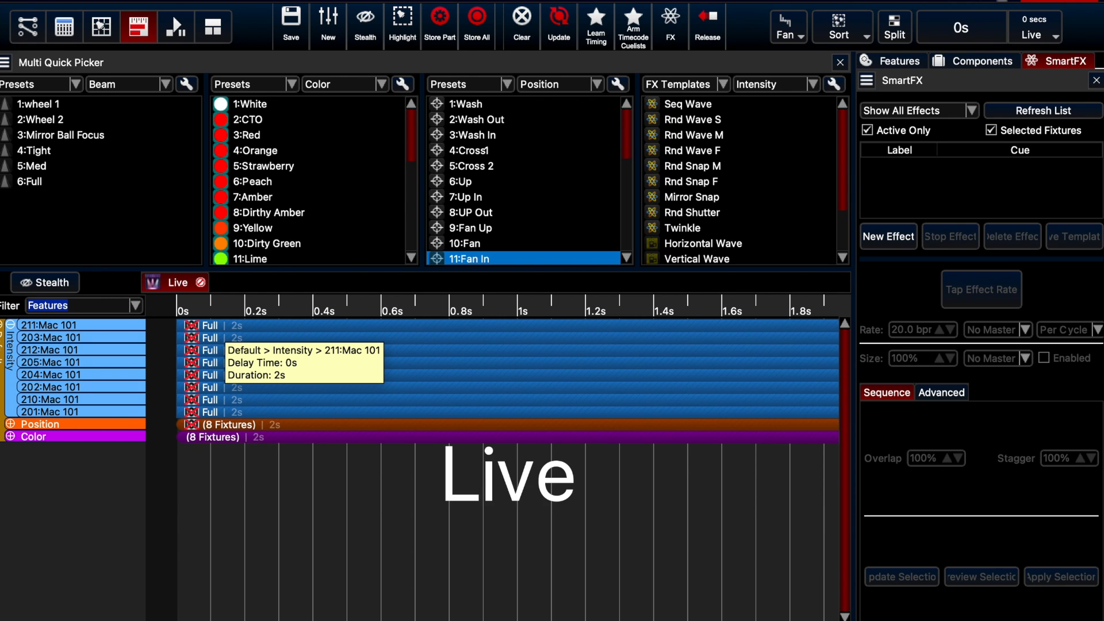
pyautogui.click(167, 620)
pyautogui.click(481, 338)
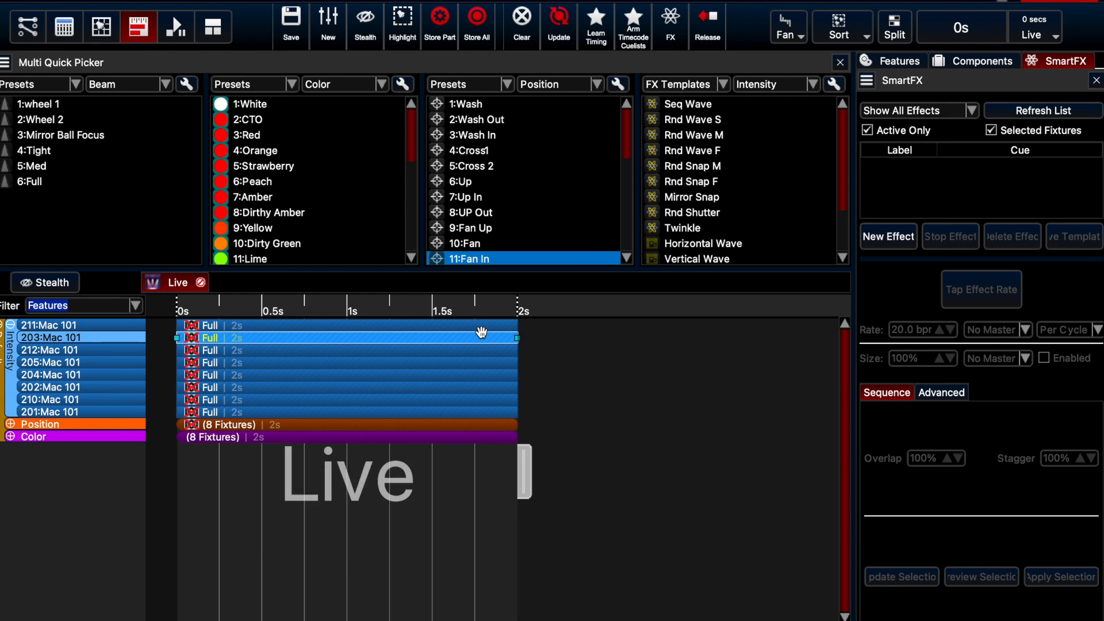
pyautogui.keyDown('ctrl'); pyautogui.click(485, 326); pyautogui.keyUp('ctrl')
pyautogui.moveTo(517, 331); pyautogui.dragTo(177, 331)
# Delay the intensity events of fixtures 212 and 205 to start at 0.5 s and shorten their duration to 0 s
pyautogui.click(322, 352)
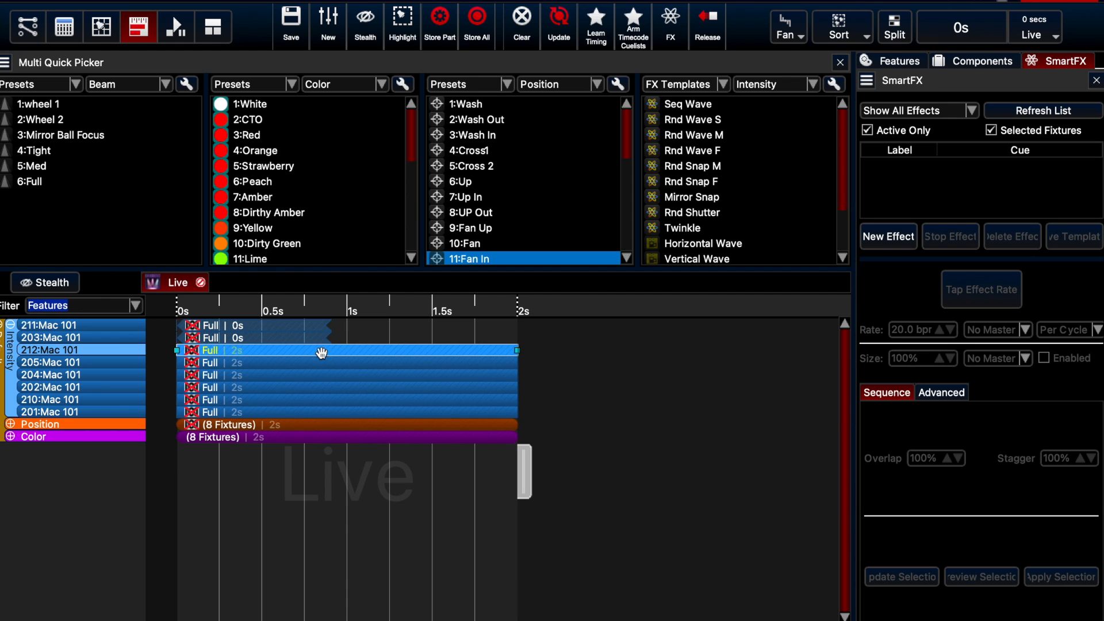
pyautogui.keyDown('ctrl'); pyautogui.click(311, 362); pyautogui.keyUp('ctrl')
pyautogui.moveTo(177, 352); pyautogui.dragTo(262, 352)
pyautogui.moveTo(518, 357); pyautogui.dragTo(262, 356)
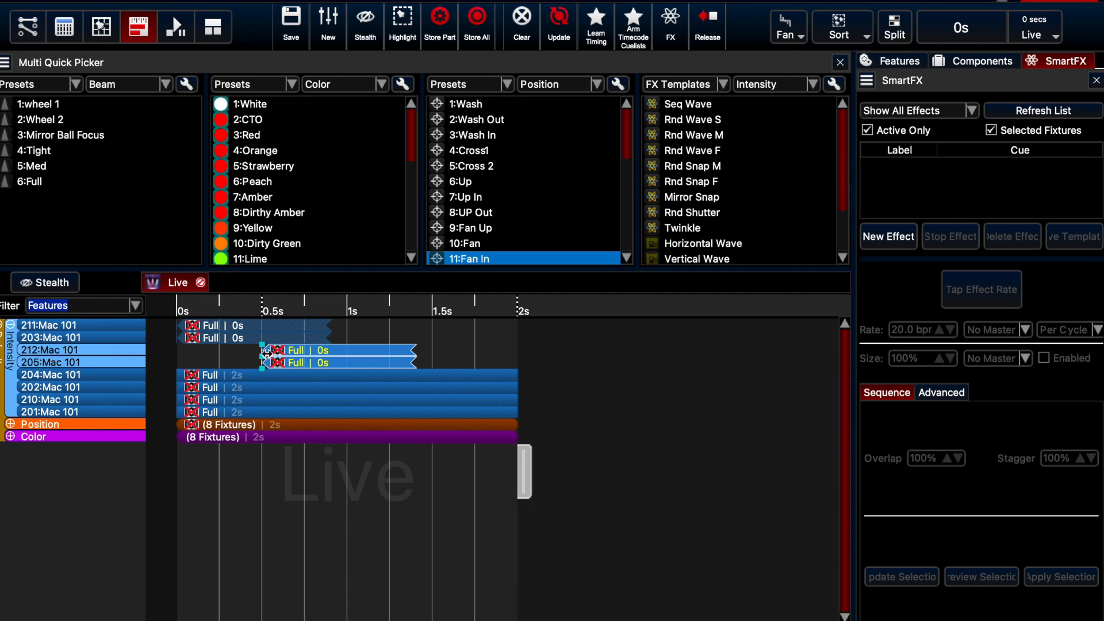
pyautogui.click(253, 357)
# Delay the intensity events of fixtures 204 and 202 to start at 1 s and shorten their duration to 0 s
pyautogui.click(237, 377)
pyautogui.keyDown('ctrl'); pyautogui.click(238, 387); pyautogui.keyUp('ctrl')
pyautogui.moveTo(178, 385); pyautogui.dragTo(346, 390)
pyautogui.moveTo(518, 381); pyautogui.dragTo(347, 381)
pyautogui.click(326, 381)
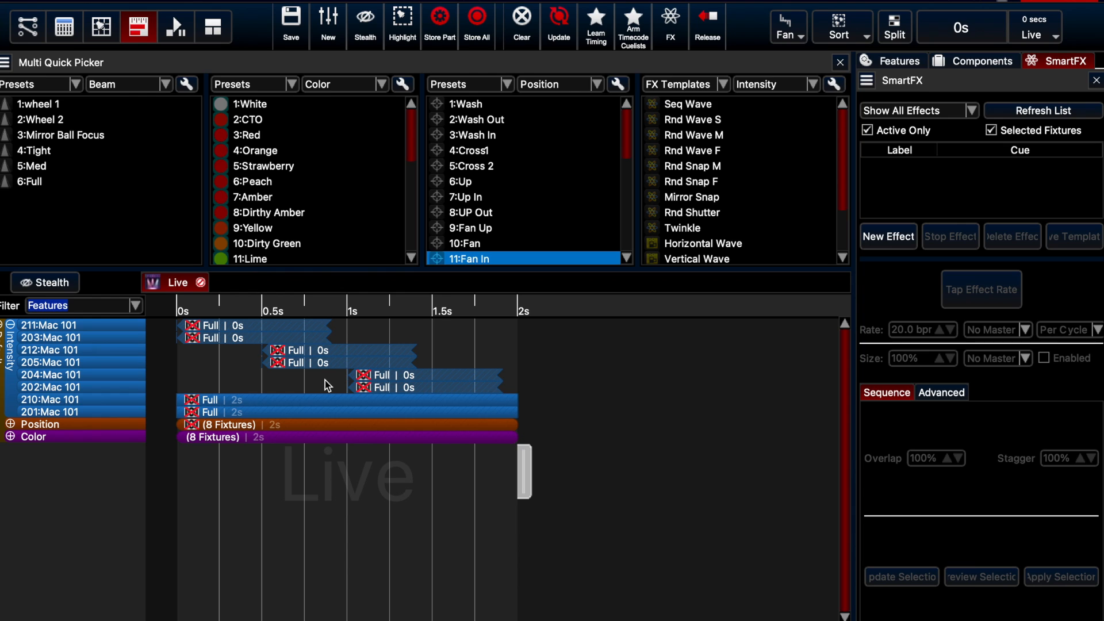